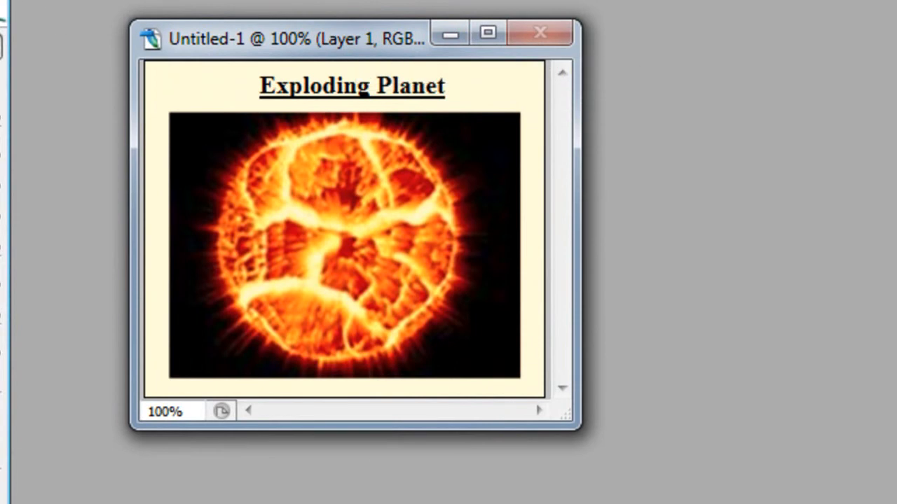
# - Open the cracked-ground image source1 from the Lesson Picture folder
pyautogui.moveTo(4, 3); pyautogui.dragTo(38, 17)
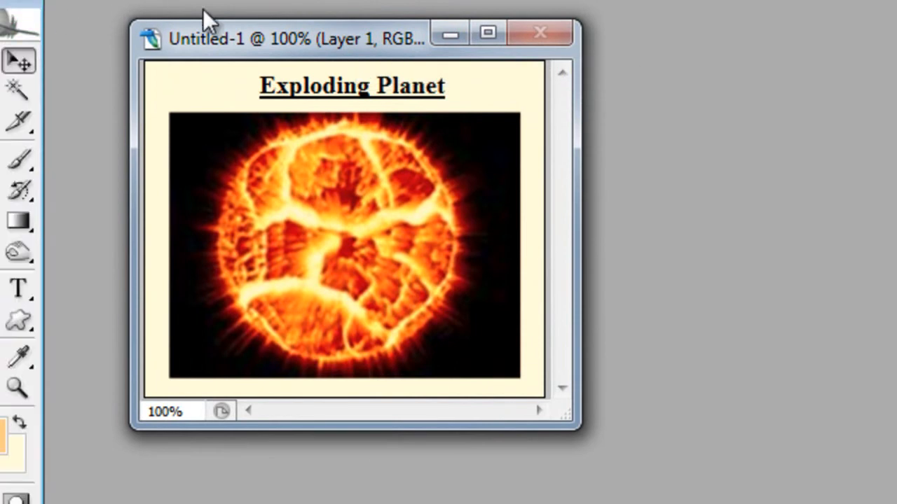
pyautogui.moveTo(232, 38); pyautogui.dragTo(242, 17)
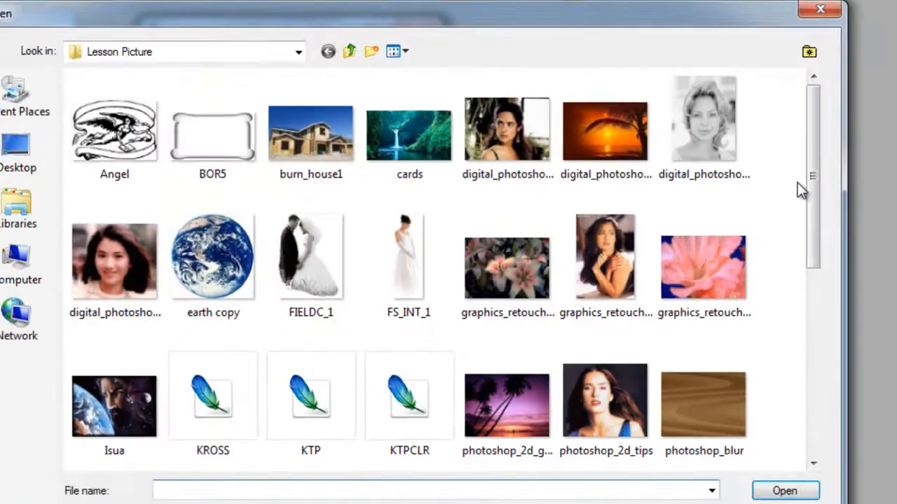
pyautogui.moveTo(646, 140); pyautogui.dragTo(662, 295)
pyautogui.click(272, 227)
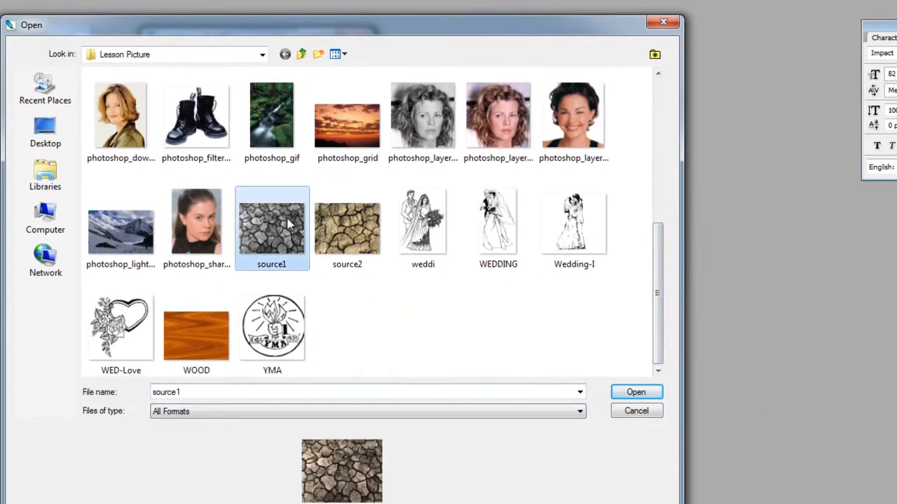
pyautogui.click(636, 394)
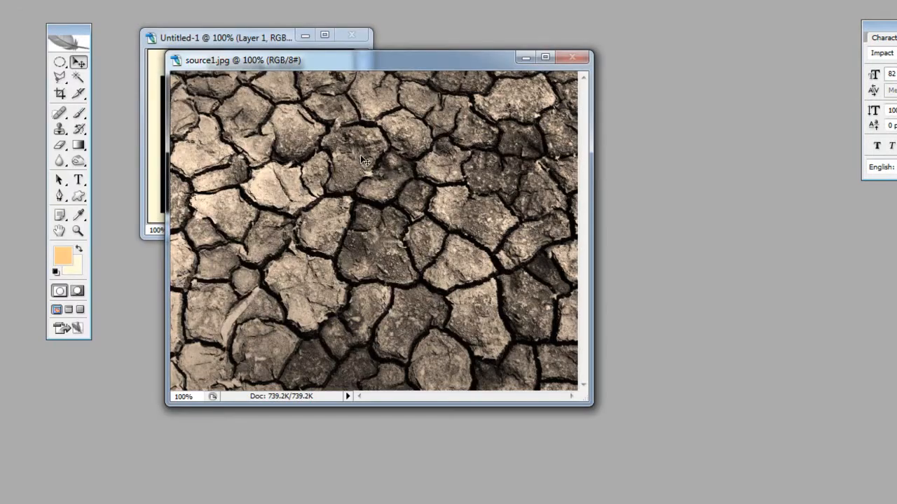
# - Arrange the source1.jpg and Untitled-1 document windows side by side so both images are fully visible
pyautogui.moveTo(408, 62); pyautogui.dragTo(625, 41)
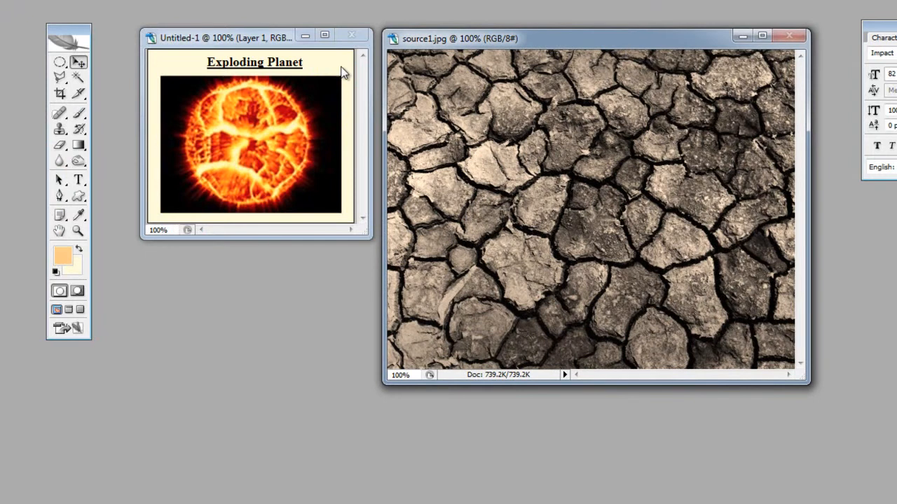
pyautogui.moveTo(276, 42); pyautogui.dragTo(264, 45)
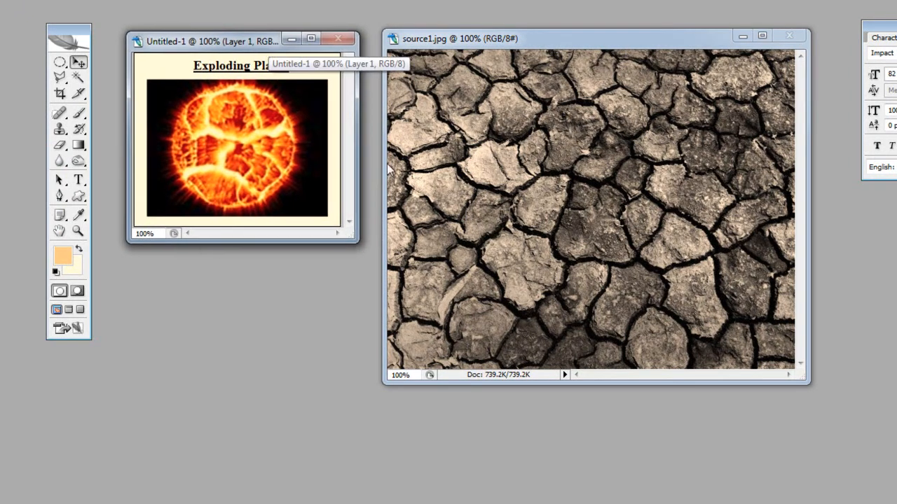
pyautogui.click(572, 214)
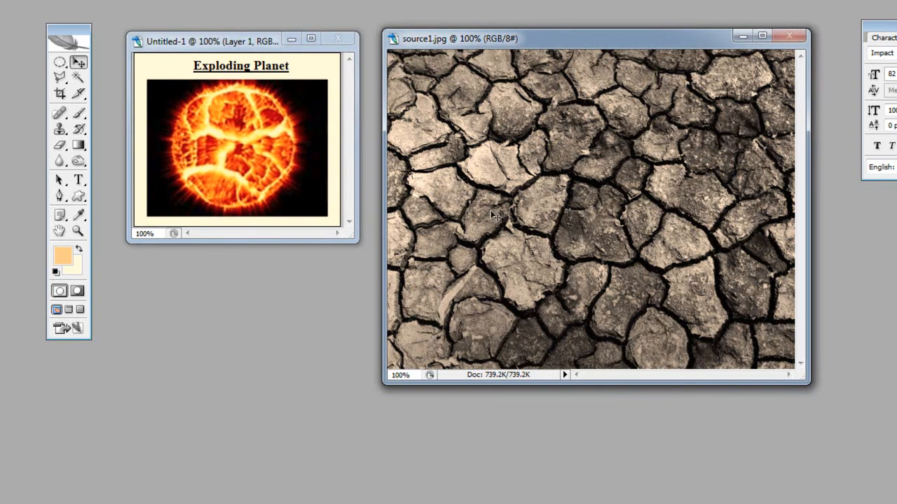
pyautogui.click(236, 47)
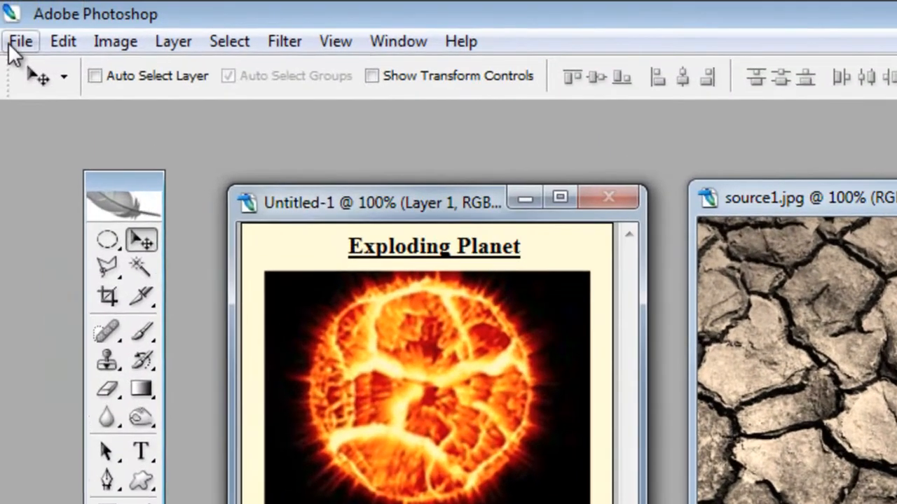
# - Create a new document with the 640 x 480 preset at 72 pixels/inch in RGB Color
pyautogui.click(19, 43)
pyautogui.click(28, 69)
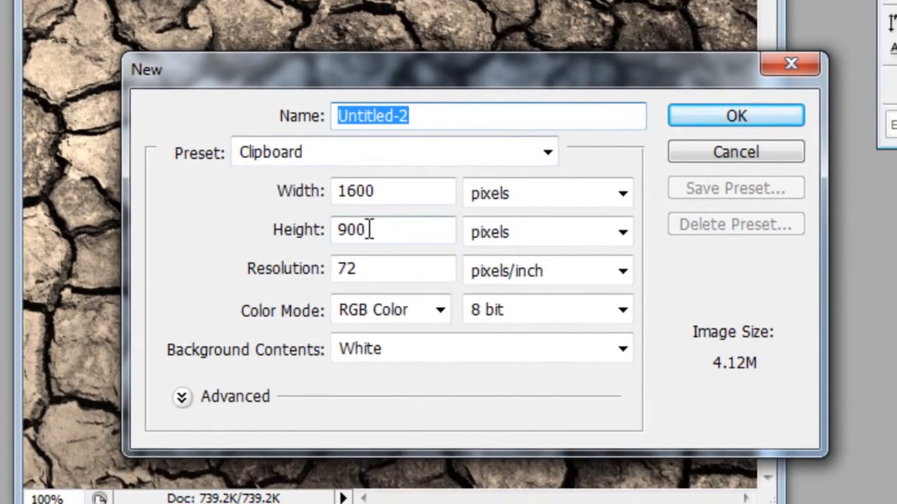
pyautogui.click(406, 155)
pyautogui.click(354, 447)
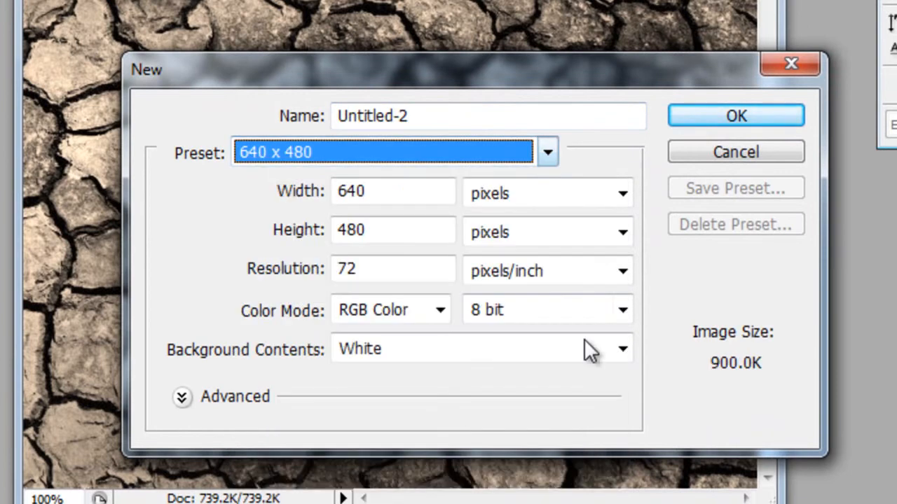
pyautogui.press('Return')
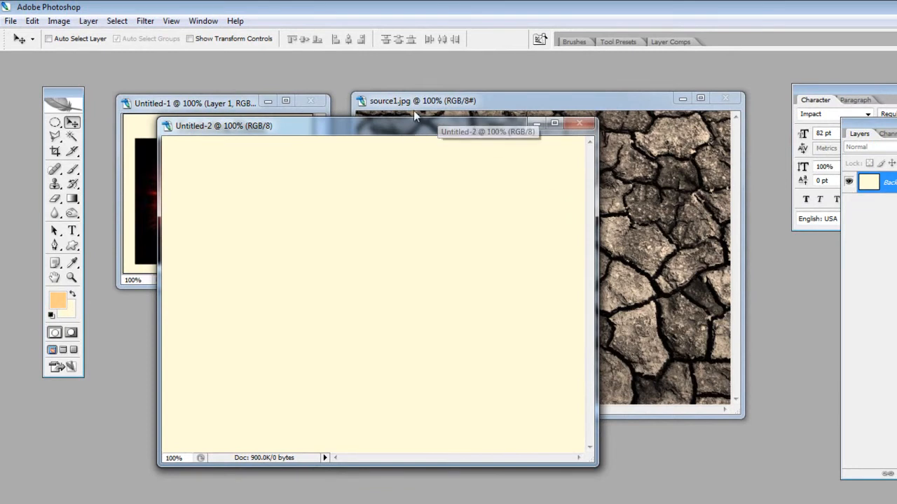
# - Copy the source1.jpg picture into the new document as a centred layer and close source1.jpg
pyautogui.moveTo(444, 103); pyautogui.dragTo(620, 122)
pyautogui.moveTo(632, 240); pyautogui.dragTo(319, 269)
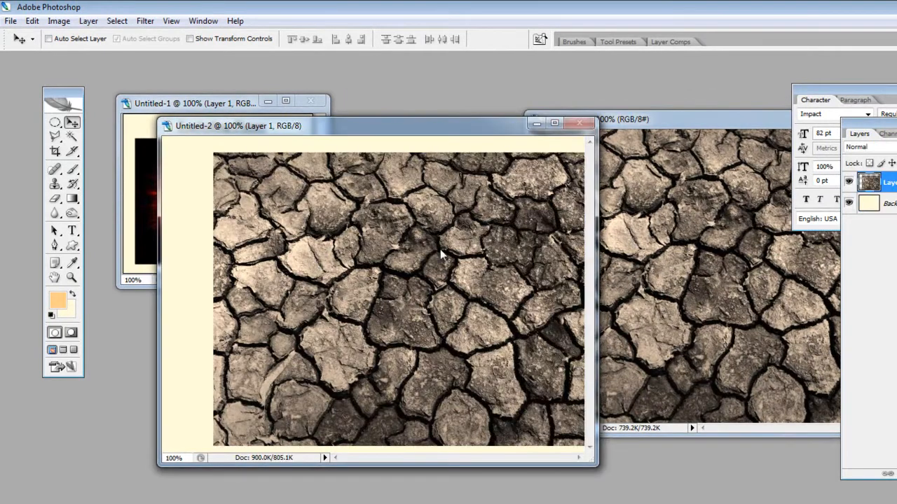
pyautogui.moveTo(749, 123); pyautogui.dragTo(517, 117)
pyautogui.click(665, 113)
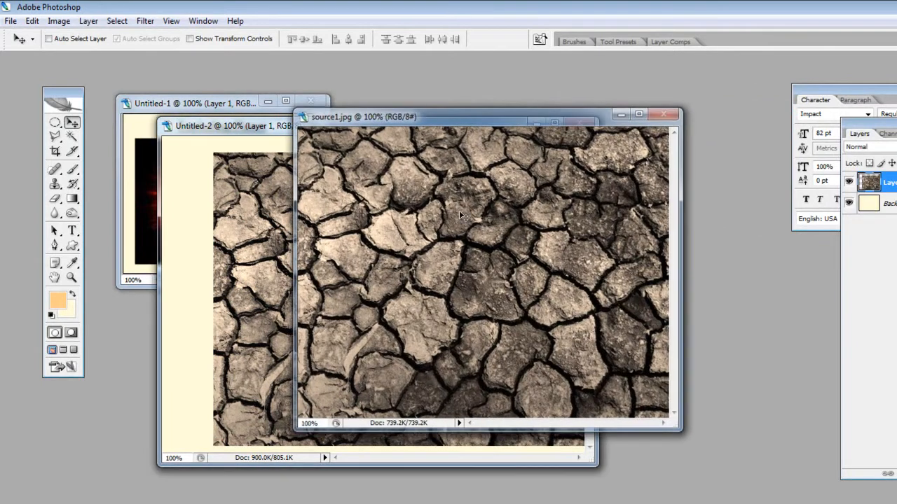
pyautogui.moveTo(424, 126); pyautogui.dragTo(582, 91)
pyautogui.moveTo(545, 180); pyautogui.dragTo(519, 173)
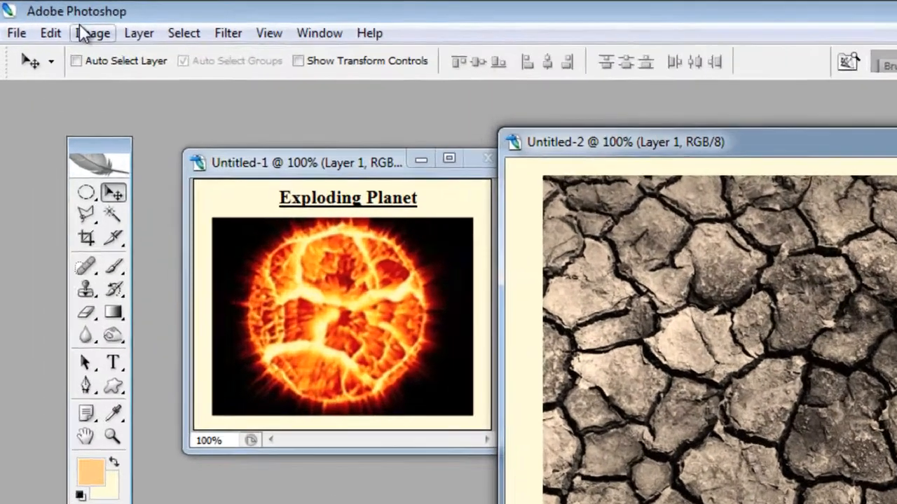
# - Invert the colours of the cracked-ground layer
pyautogui.click(59, 20)
pyautogui.moveTo(87, 138)
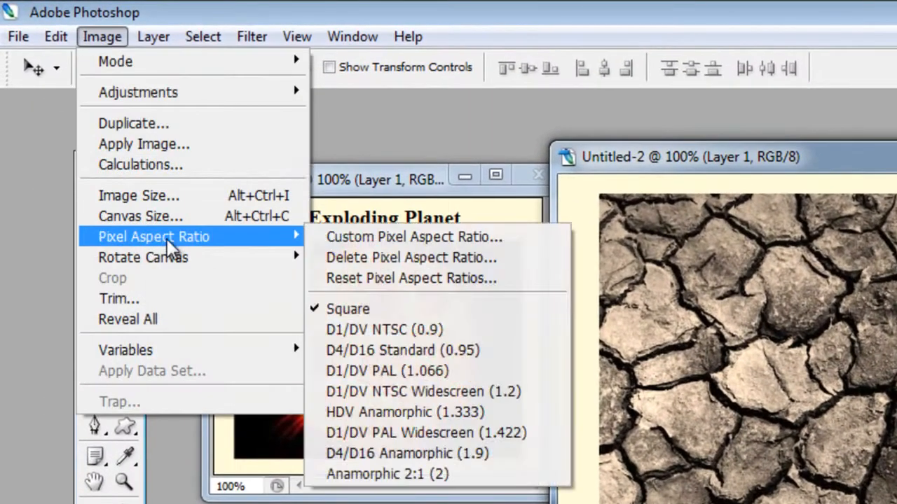
pyautogui.moveTo(270, 96)
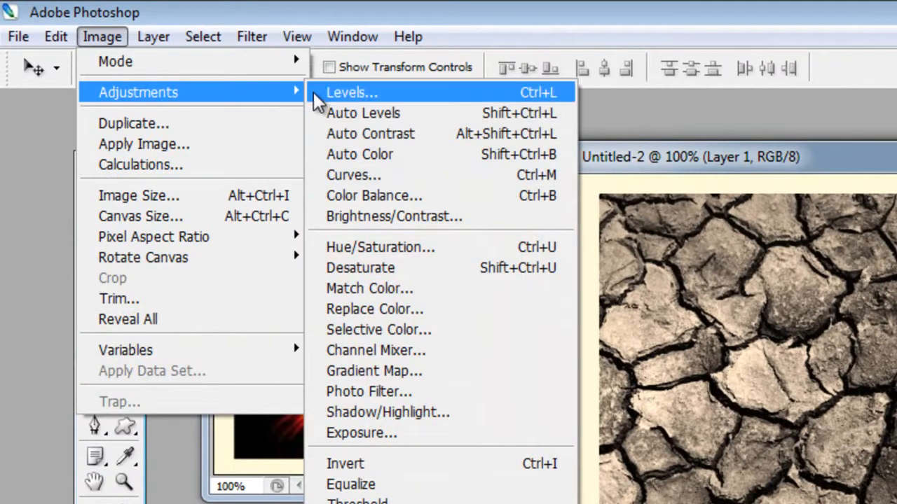
pyautogui.click(432, 460)
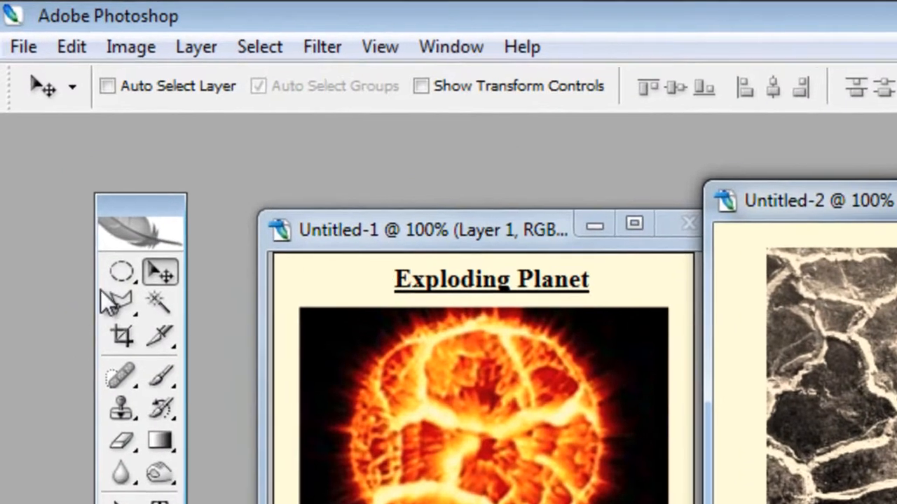
# - Select a large circle in the middle of the cracked-ground layer and delete everything outside it
pyautogui.click(64, 137)
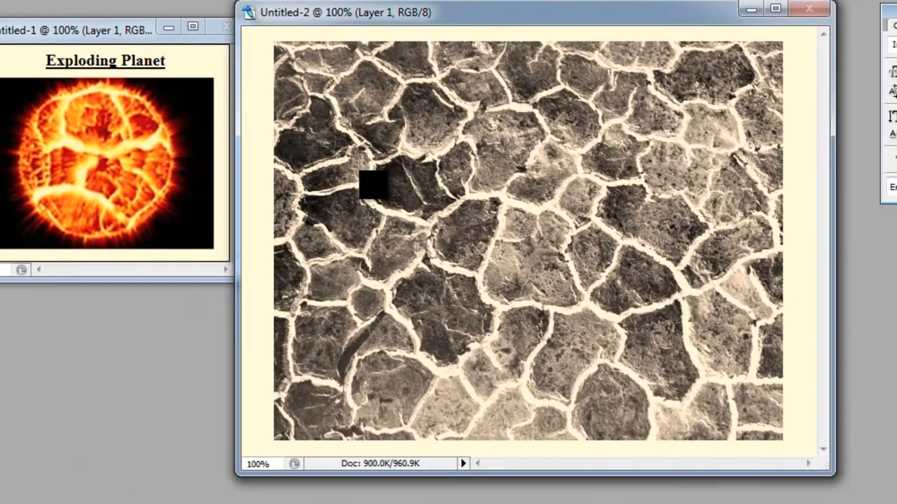
pyautogui.moveTo(369, 80)
pyautogui.mouseDown()
pyautogui.moveTo(638, 374)
pyautogui.moveTo(703, 412)
pyautogui.moveTo(694, 403)
pyautogui.mouseUp()
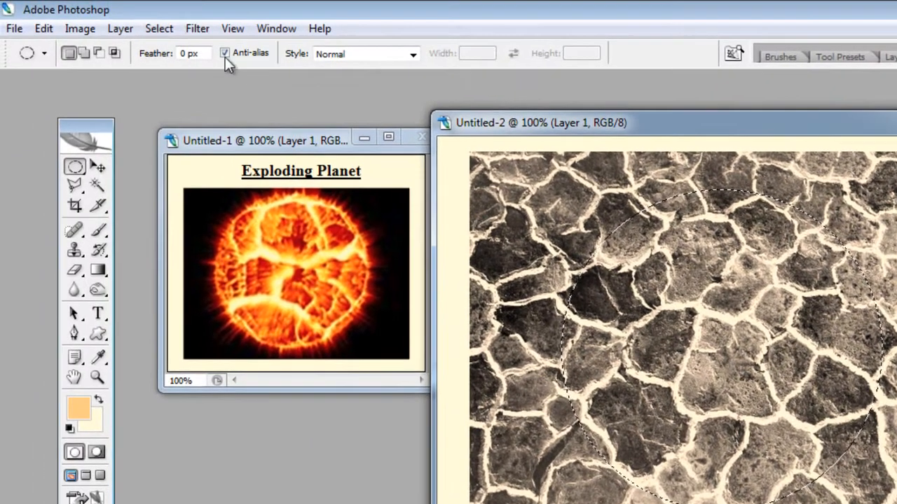
pyautogui.click(168, 28)
pyautogui.click(185, 95)
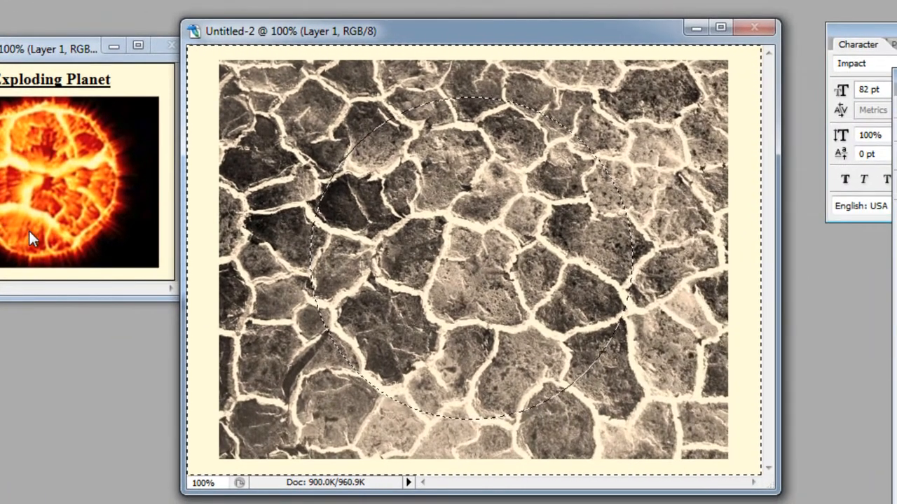
pyautogui.press('Delete')
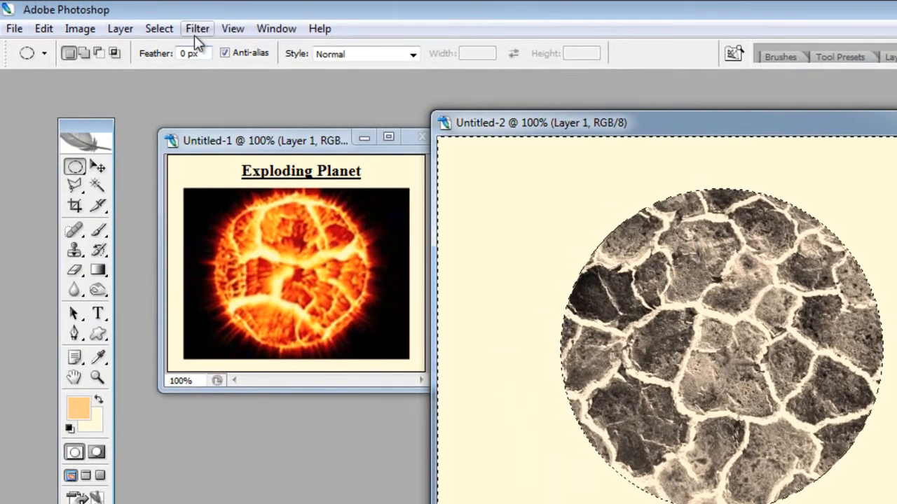
# - Invert the selection back to the disc and apply the Spherize filter at 100% in Normal mode
pyautogui.click(161, 28)
pyautogui.click(178, 96)
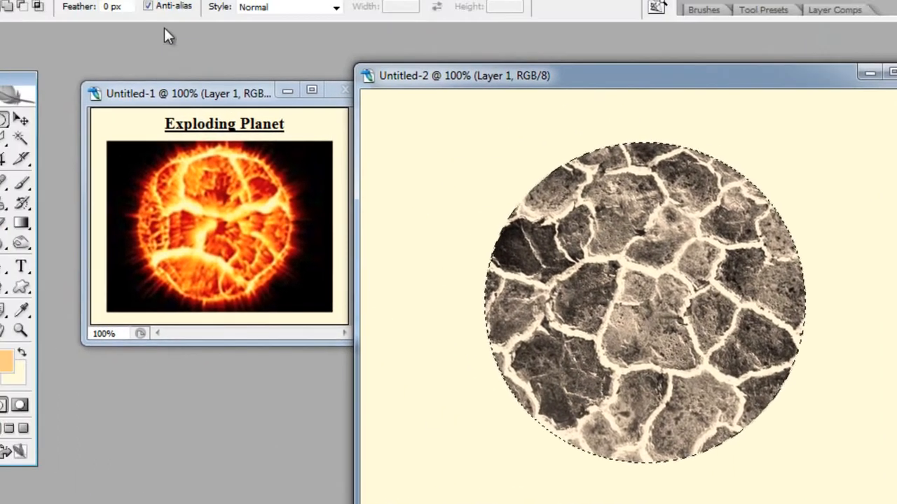
pyautogui.click(198, 30)
pyautogui.moveTo(242, 211)
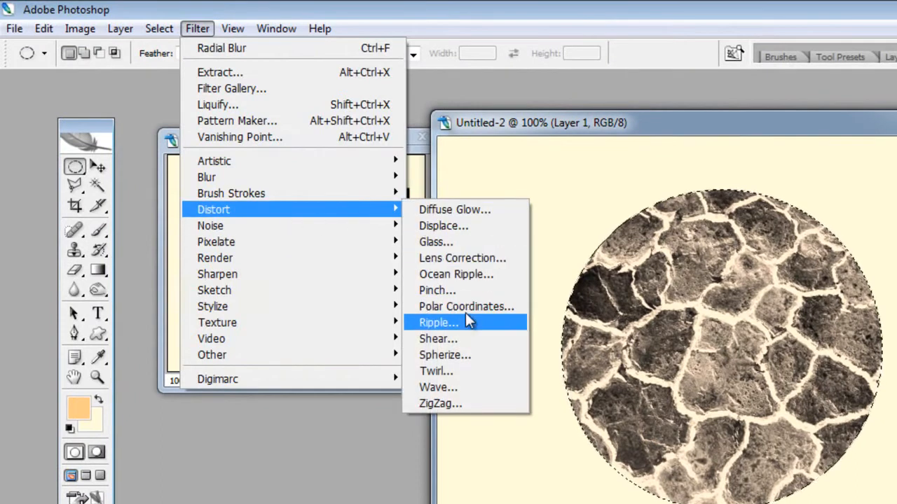
pyautogui.click(485, 353)
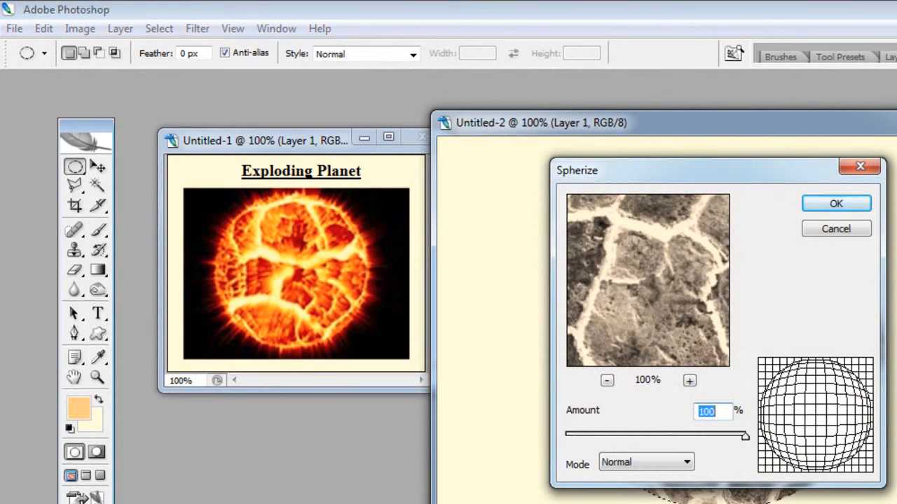
pyautogui.click(846, 205)
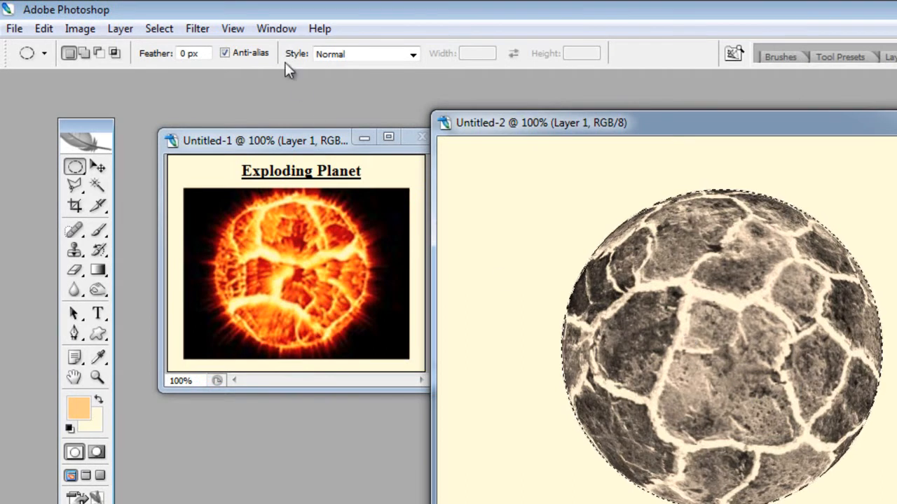
# - Apply a second Spherize filter to the disc at 50% in Normal mode and remove the selection
pyautogui.click(197, 28)
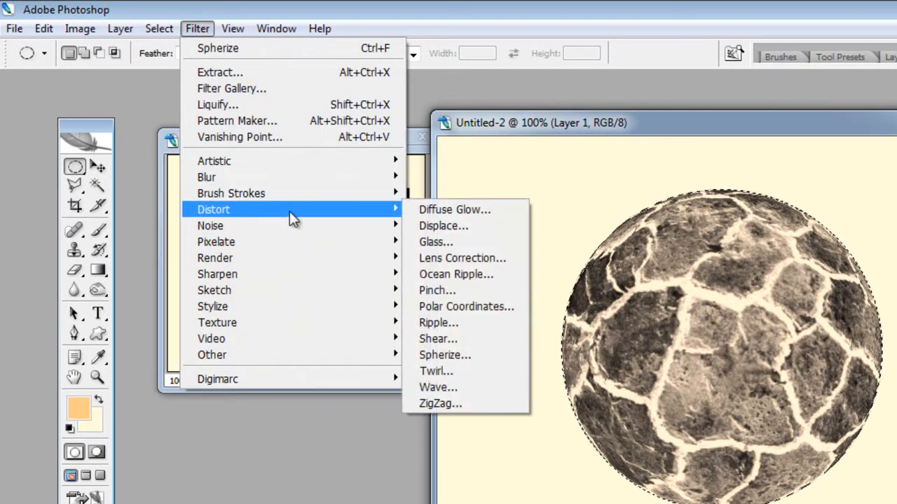
pyautogui.click(485, 354)
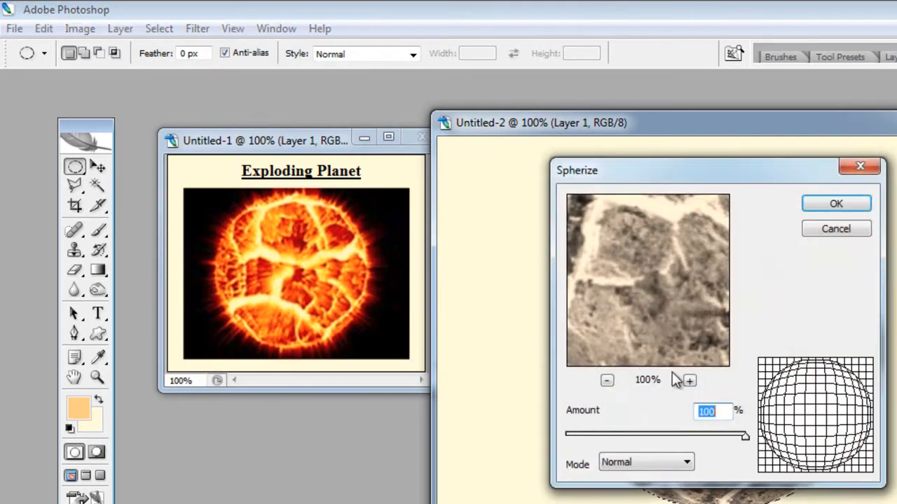
pyautogui.write('50')
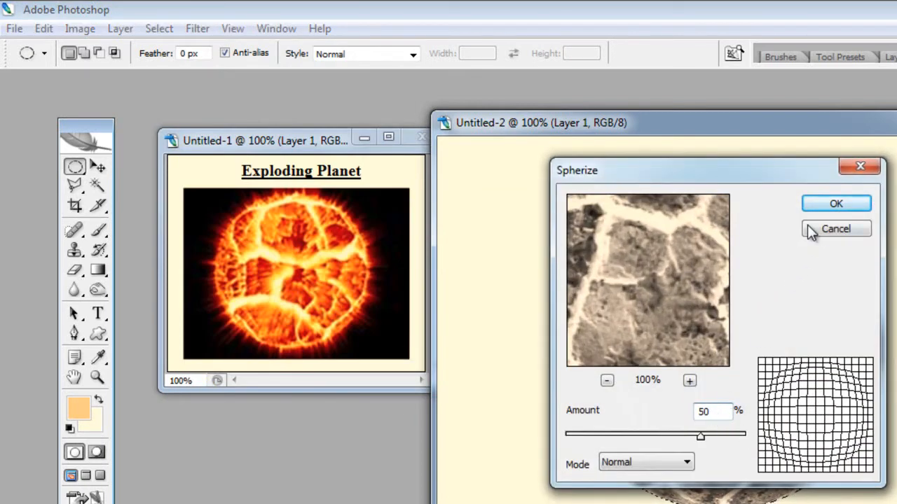
pyautogui.click(722, 417)
pyautogui.click(835, 204)
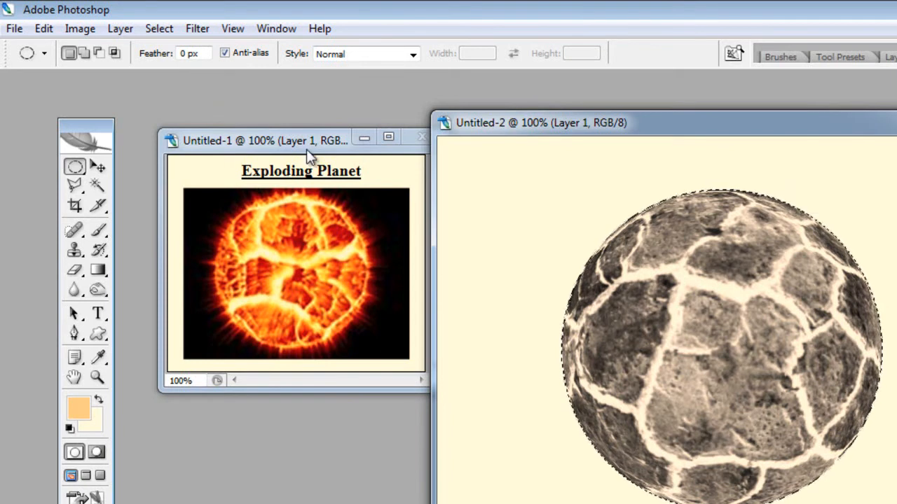
pyautogui.click(161, 28)
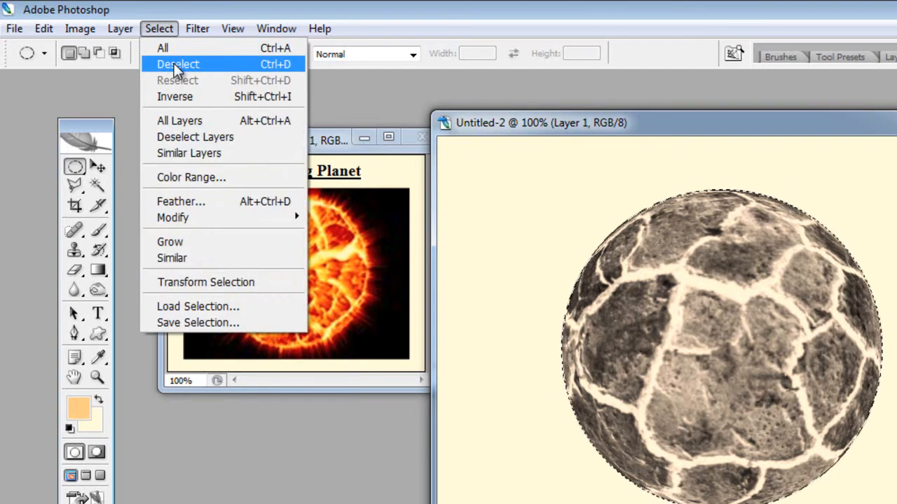
pyautogui.click(177, 64)
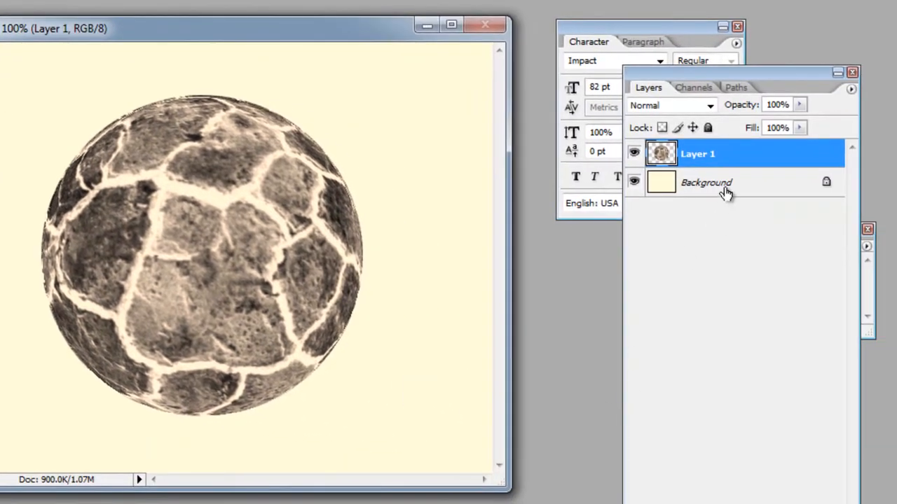
# - Fill the Background layer with black and flatten the image
pyautogui.click(724, 190)
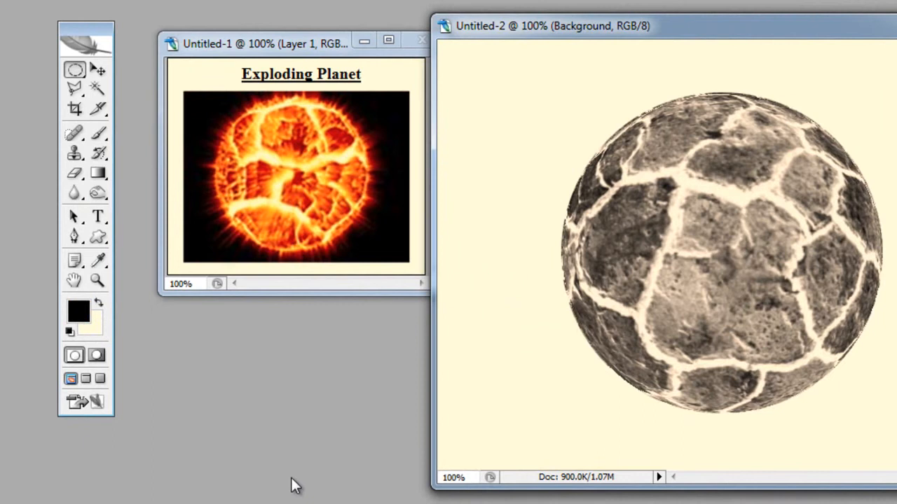
pyautogui.hotkey('alt', 'BackSpace')
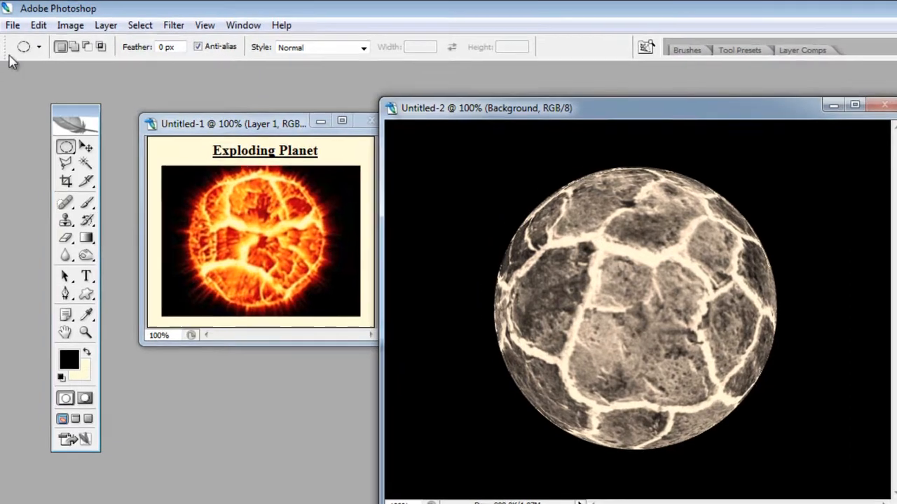
pyautogui.click(98, 25)
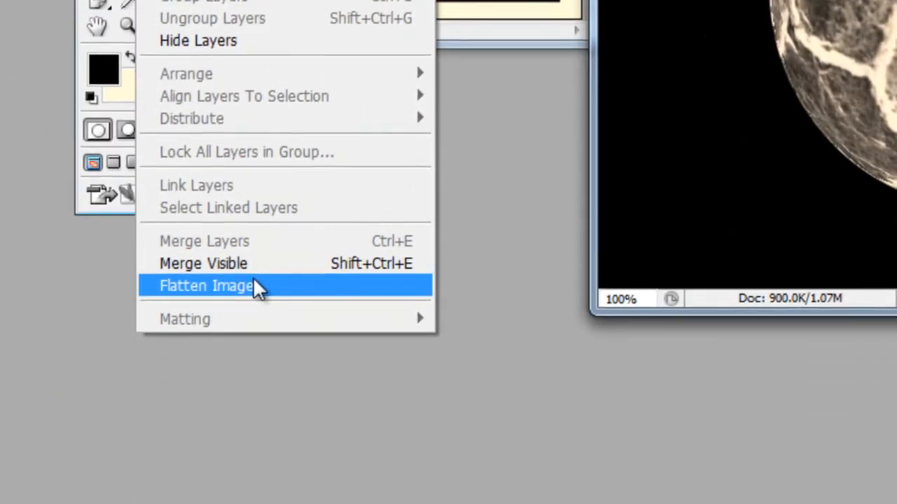
pyautogui.click(255, 283)
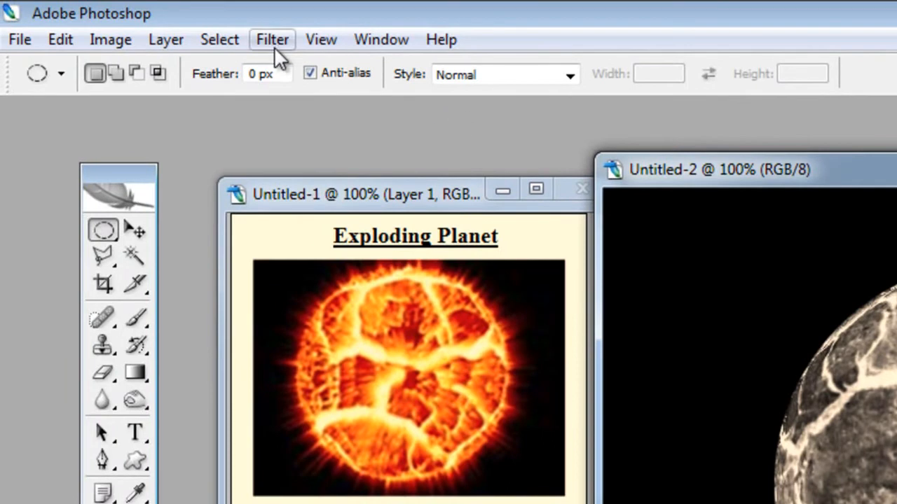
# - Sharpen the planet image with an Unsharp Mask of amount 500%, radius 1.7 pixels and threshold 120 levels
pyautogui.click(272, 42)
pyautogui.moveTo(416, 385)
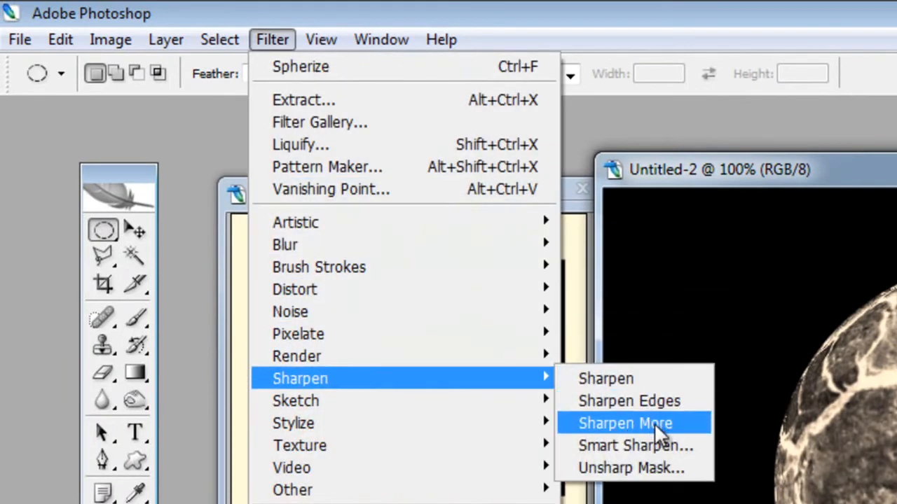
pyautogui.click(679, 472)
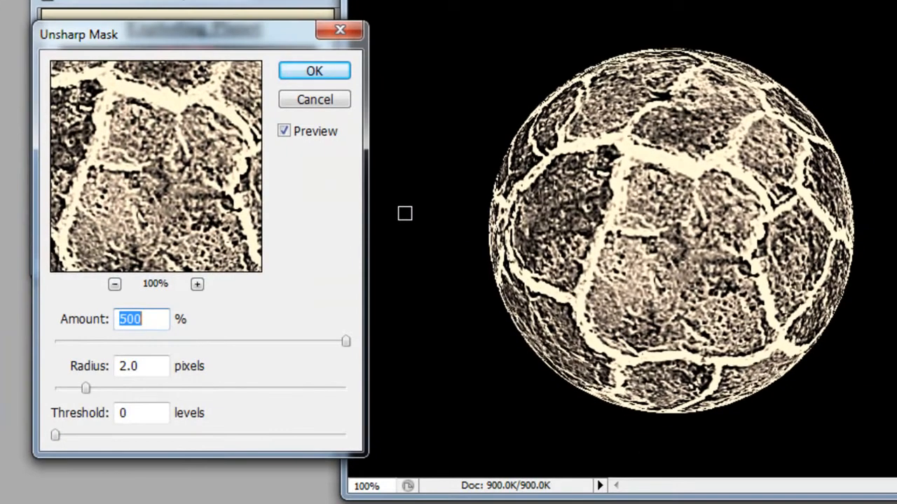
pyautogui.doubleClick(143, 370)
pyautogui.write('1.7')
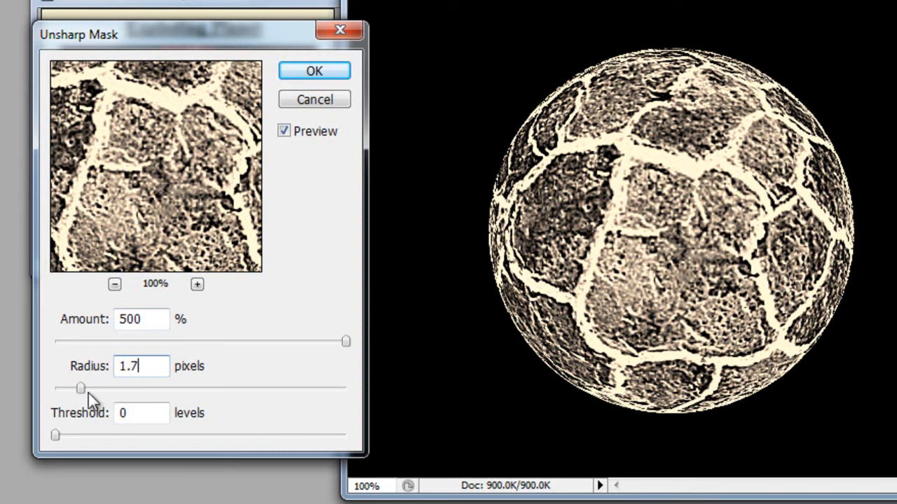
pyautogui.doubleClick(132, 418)
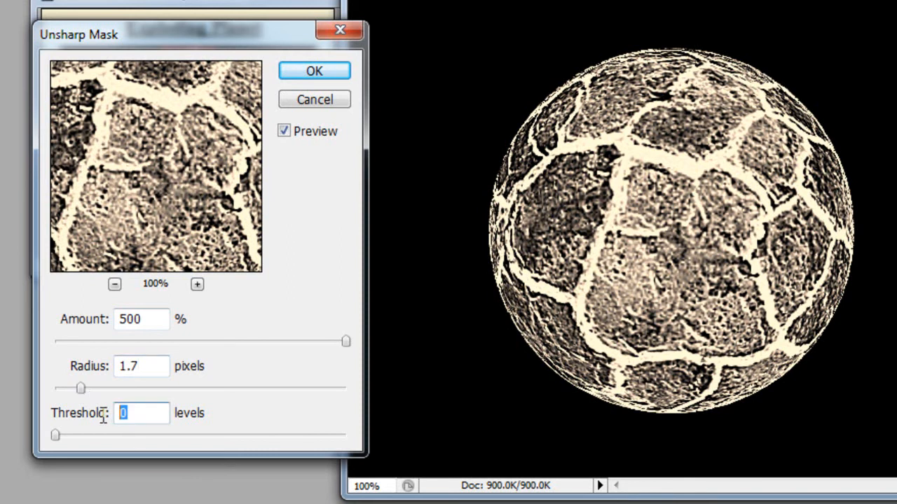
pyautogui.write('120')
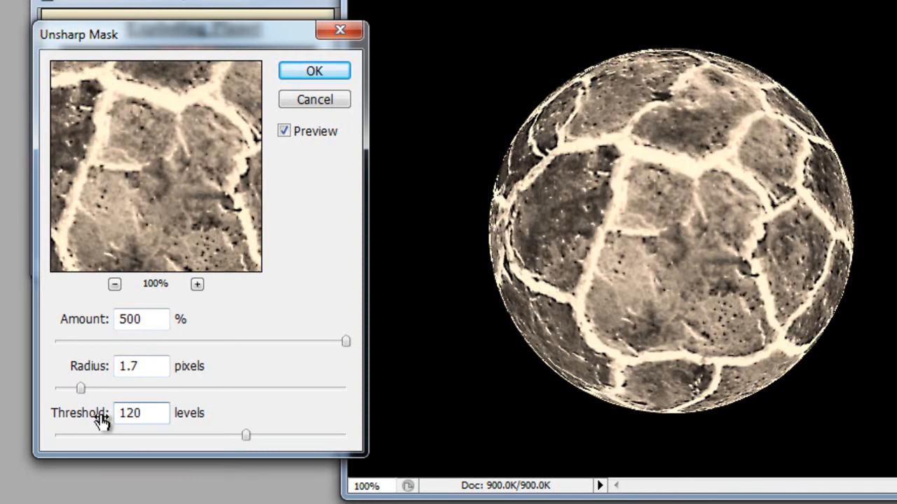
pyautogui.click(312, 78)
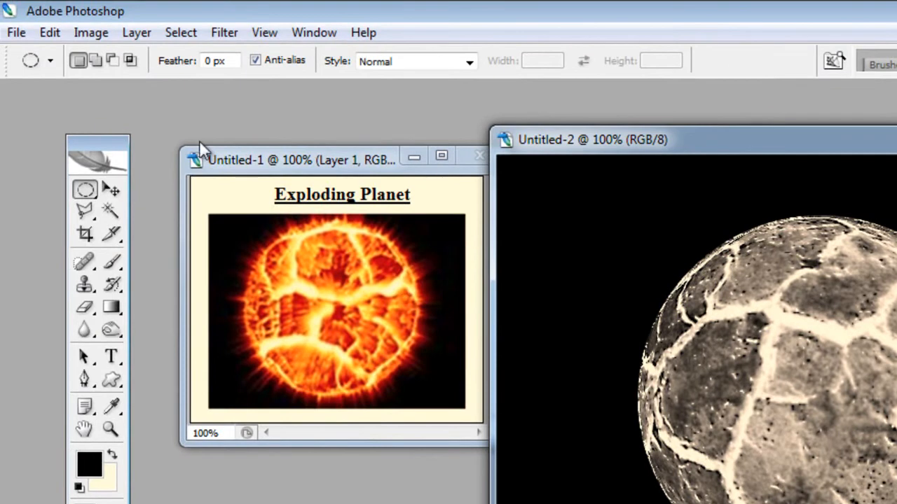
# - Apply the Polar Coordinates distortion to the sharpened planet image with the Polar to Rectangular option
pyautogui.click(226, 32)
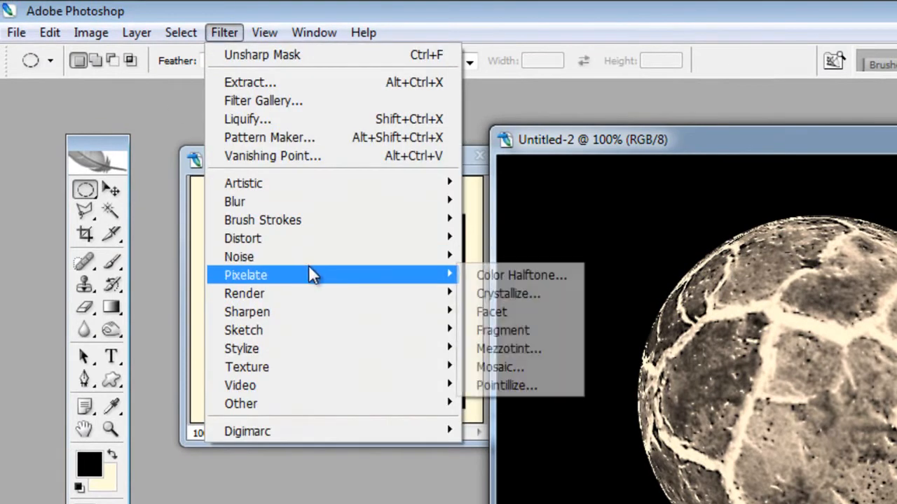
pyautogui.moveTo(457, 244)
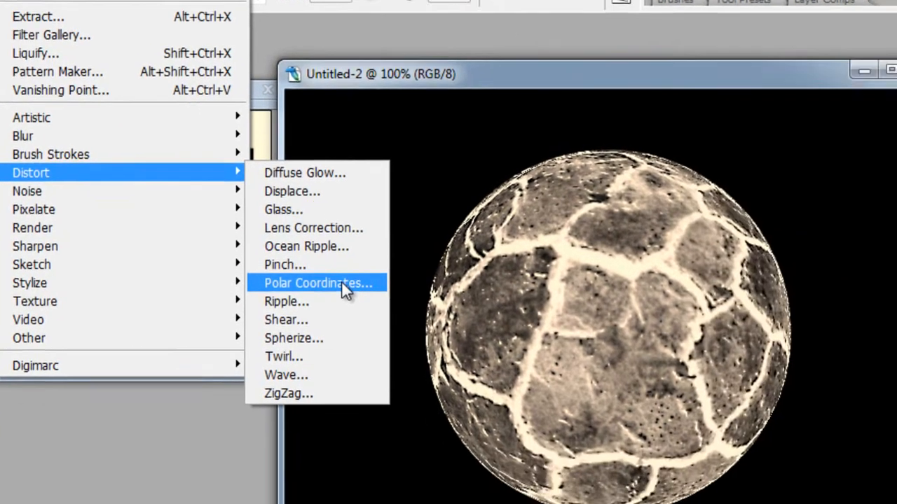
pyautogui.click(343, 284)
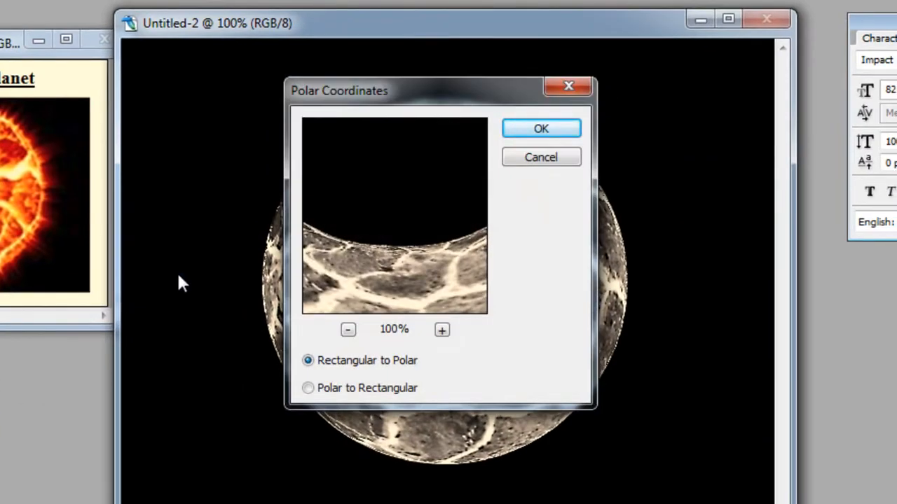
pyautogui.click(339, 394)
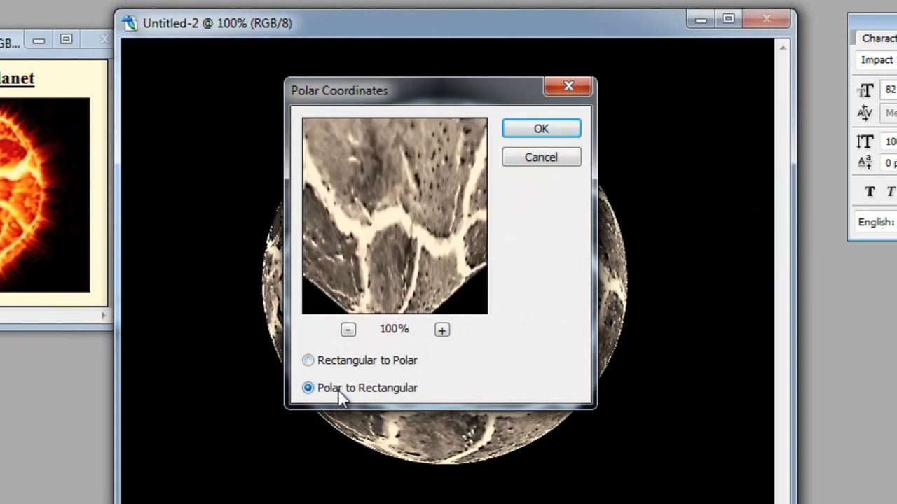
pyautogui.click(538, 130)
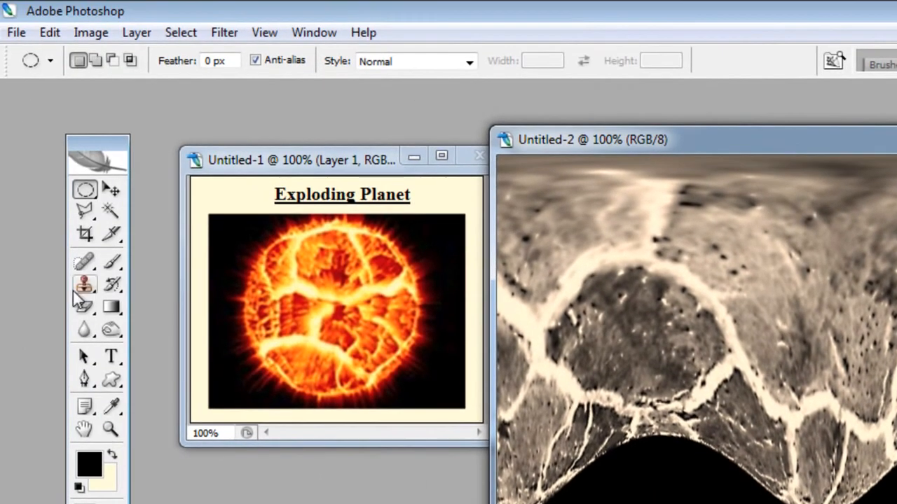
# - Rotate the canvas 90° clockwise
pyautogui.click(90, 32)
pyautogui.moveTo(166, 228)
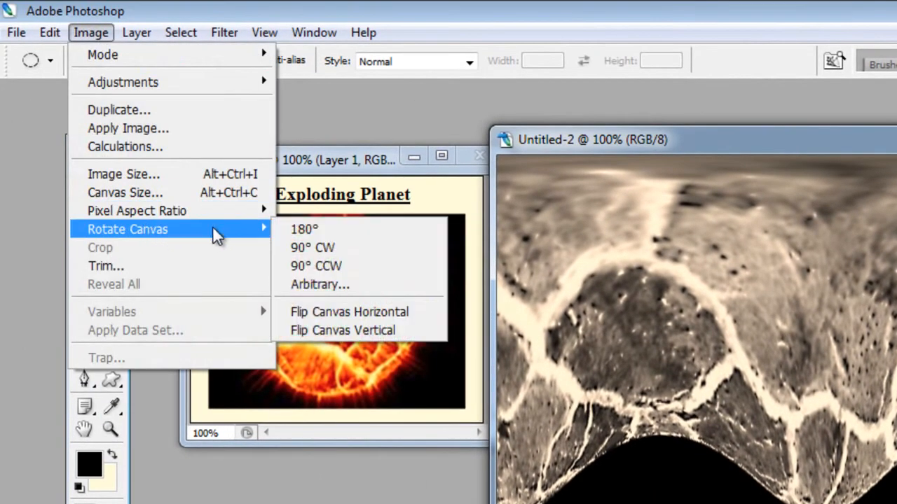
pyautogui.click(355, 253)
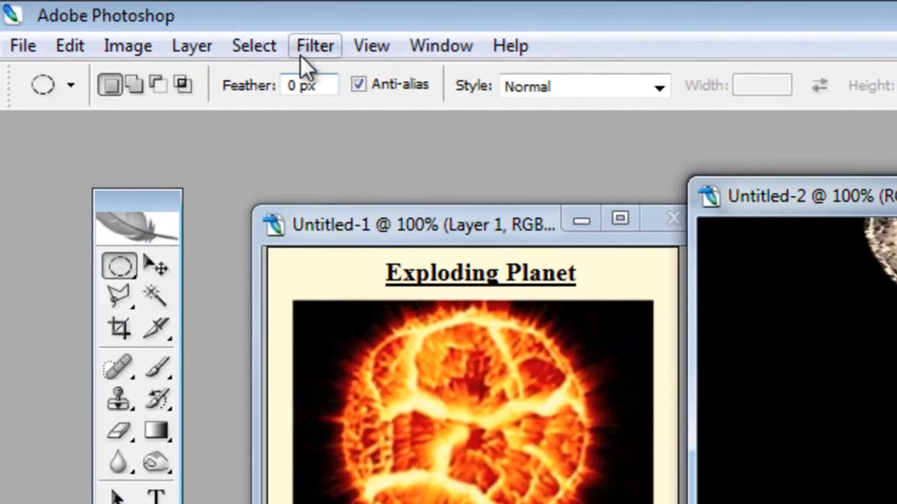
# - Apply the Wind filter with the Wind method and From the Right direction, and repeat it to lengthen the streaks
pyautogui.click(303, 53)
pyautogui.moveTo(422, 489)
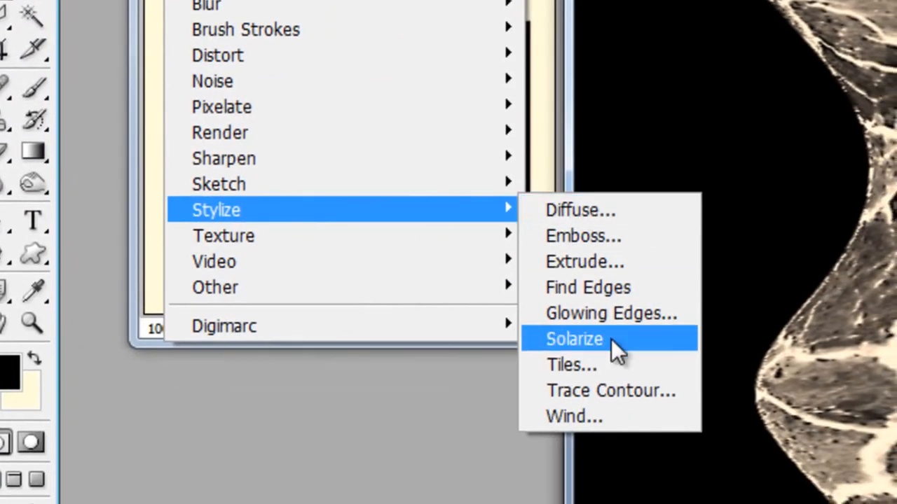
pyautogui.click(610, 414)
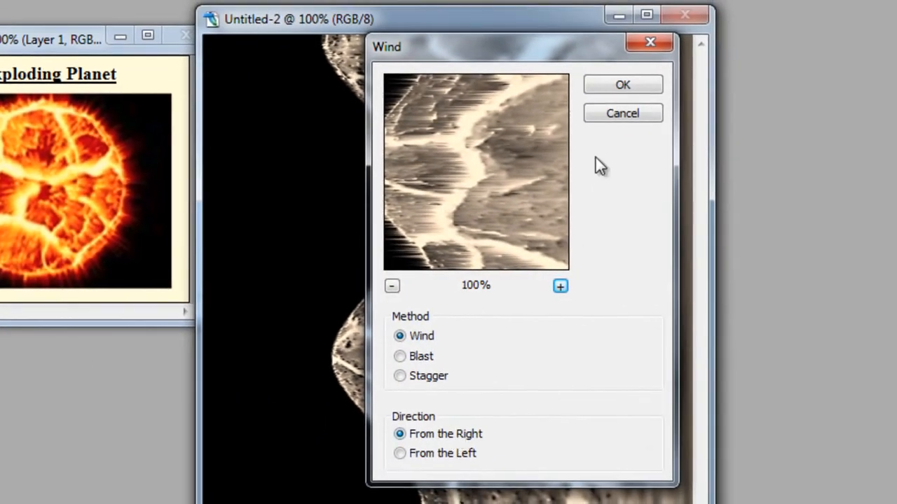
pyautogui.click(638, 80)
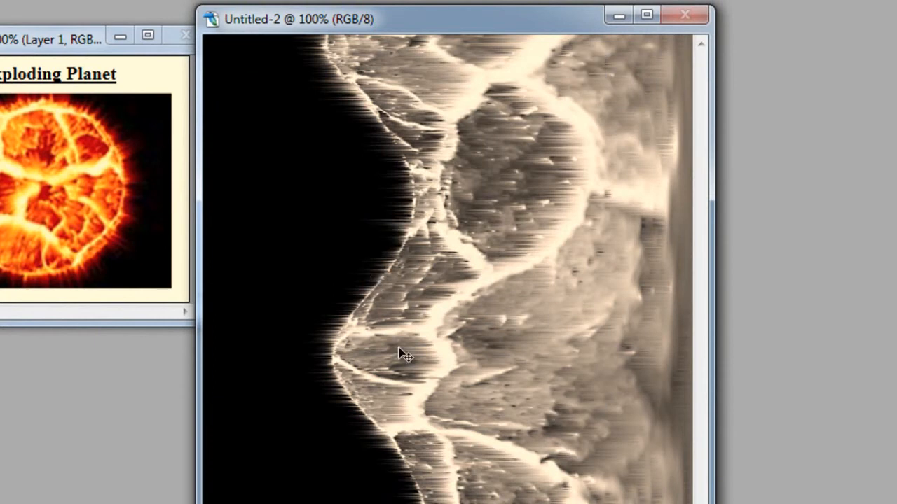
pyautogui.hotkey('ctrl', 'f')
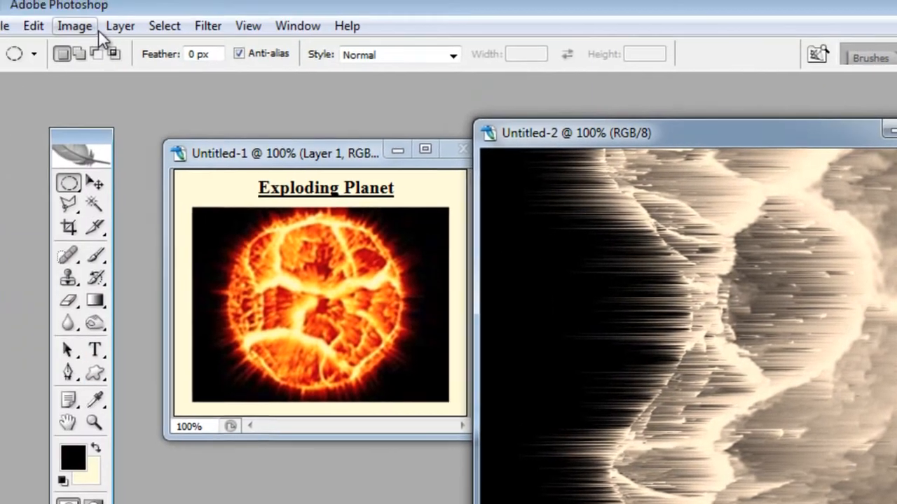
# - Rotate the canvas of the streaked image back by 90° counterclockwise
pyautogui.click(86, 29)
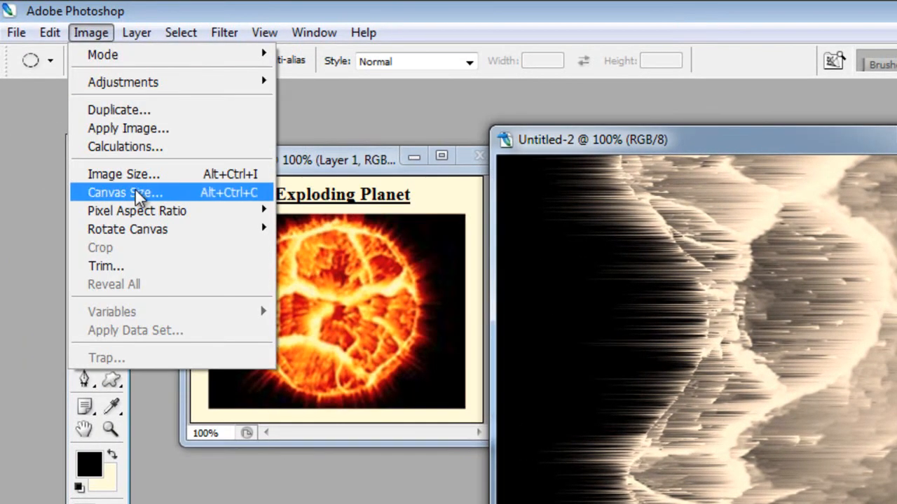
pyautogui.moveTo(150, 229)
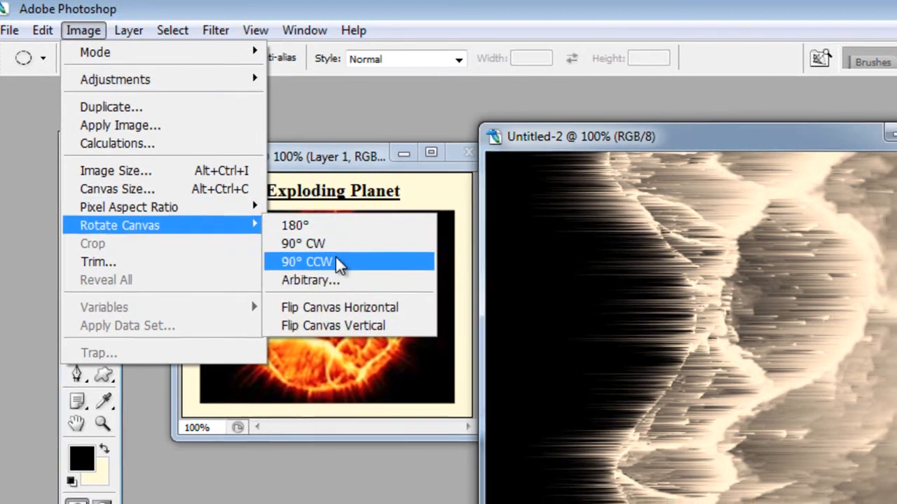
pyautogui.click(347, 267)
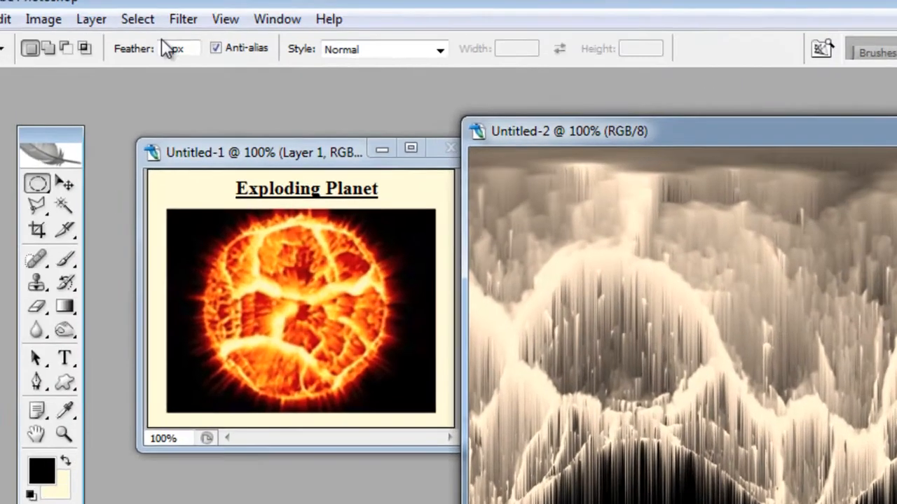
# - Apply the Polar Coordinates distortion with Rectangular to Polar to wrap the streaked image back into a planet
pyautogui.click(182, 18)
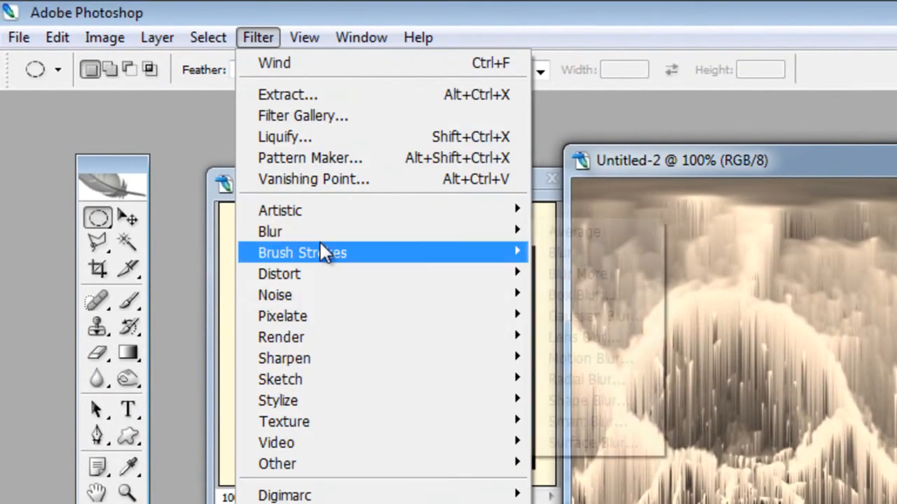
pyautogui.moveTo(404, 281)
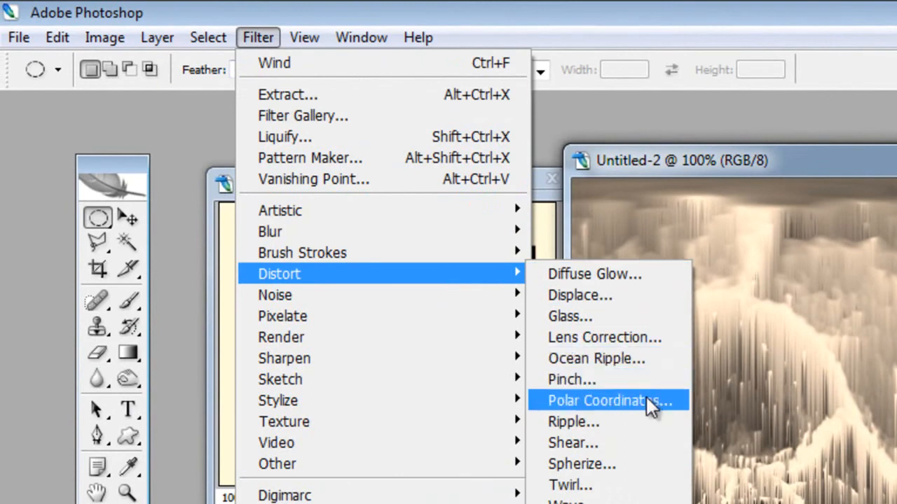
pyautogui.click(646, 398)
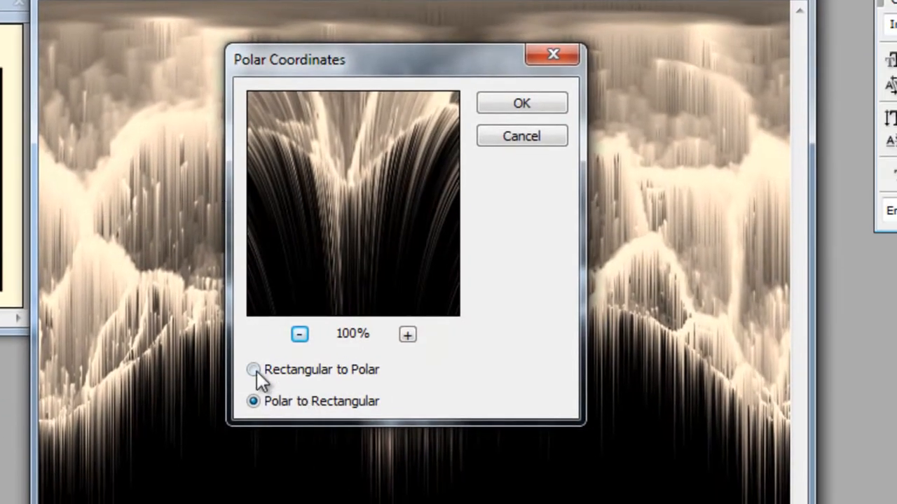
pyautogui.click(256, 371)
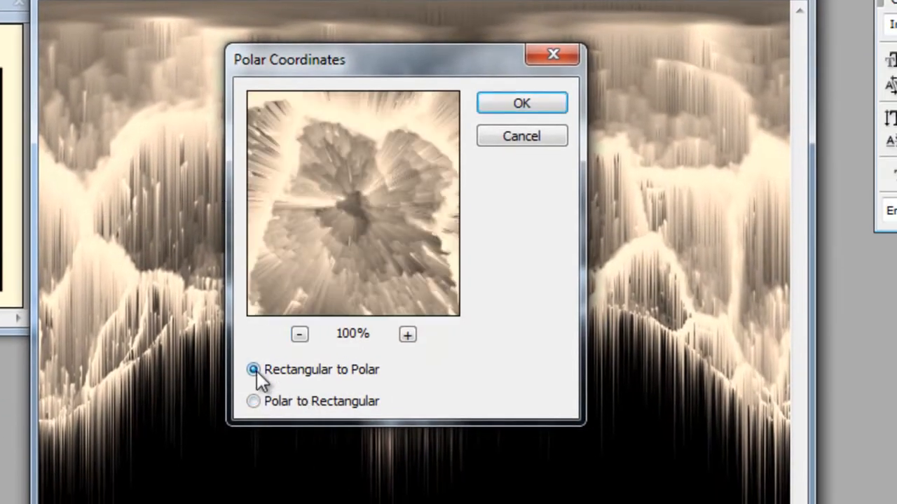
pyautogui.click(518, 107)
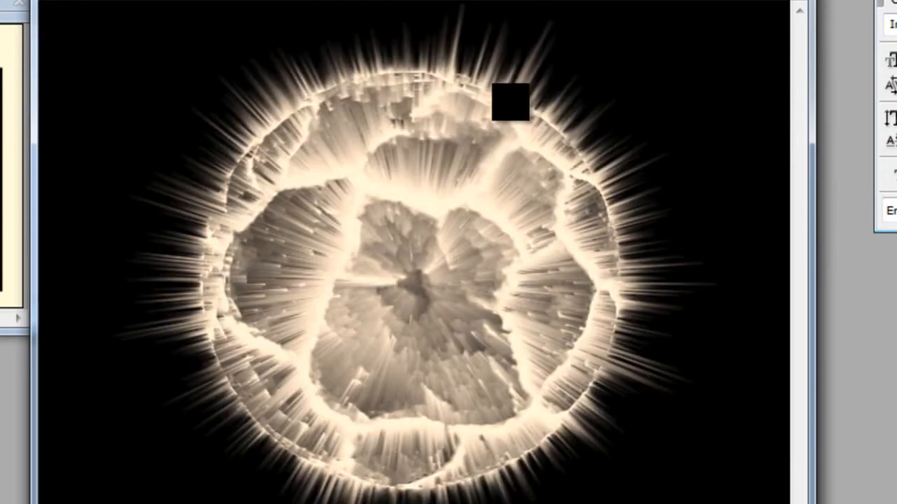
# - Colorize the planet orange with a Hue/Saturation adjustment of hue 43, saturation 78 and lightness -18
pyautogui.moveTo(389, 2); pyautogui.dragTo(336, 14)
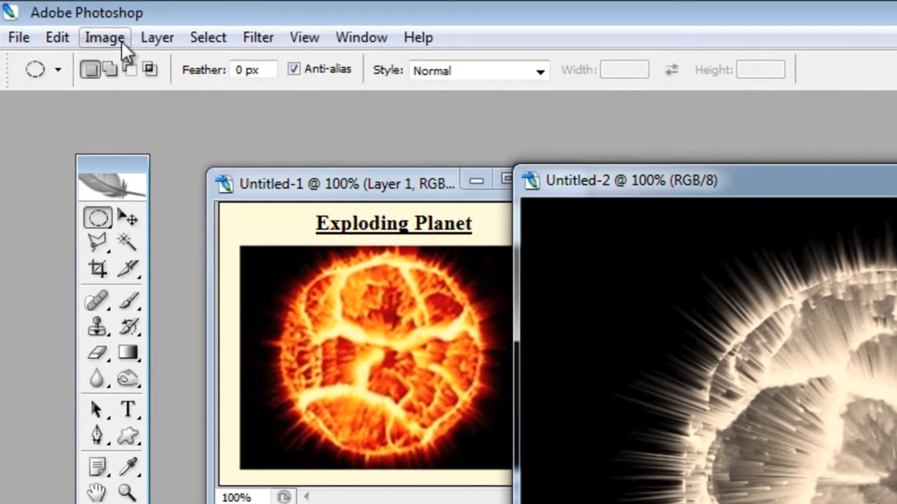
pyautogui.click(92, 32)
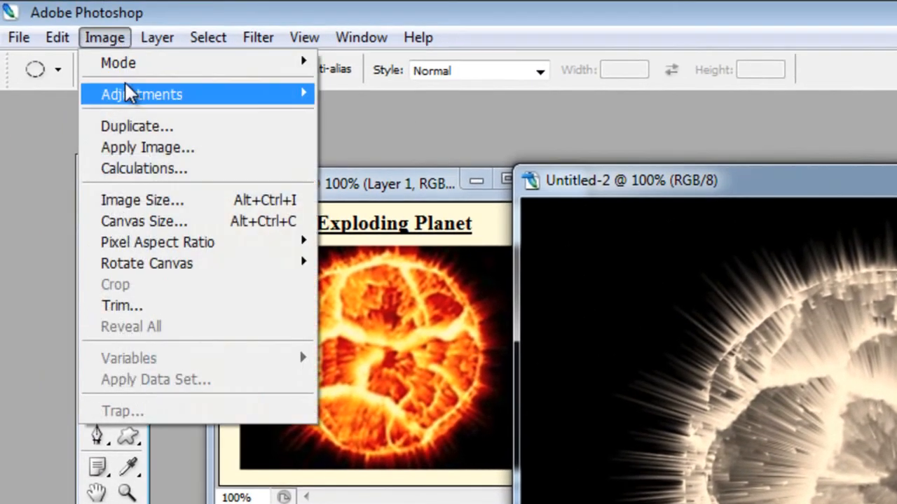
pyautogui.moveTo(103, 87)
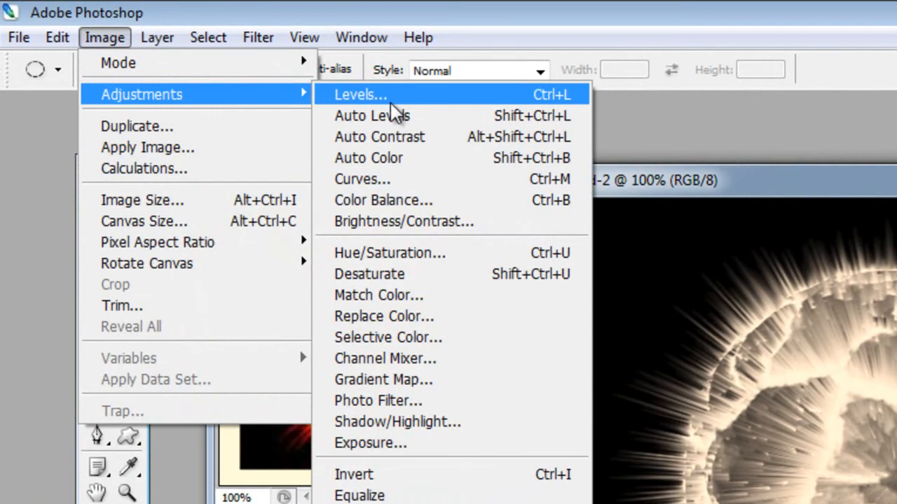
pyautogui.click(483, 253)
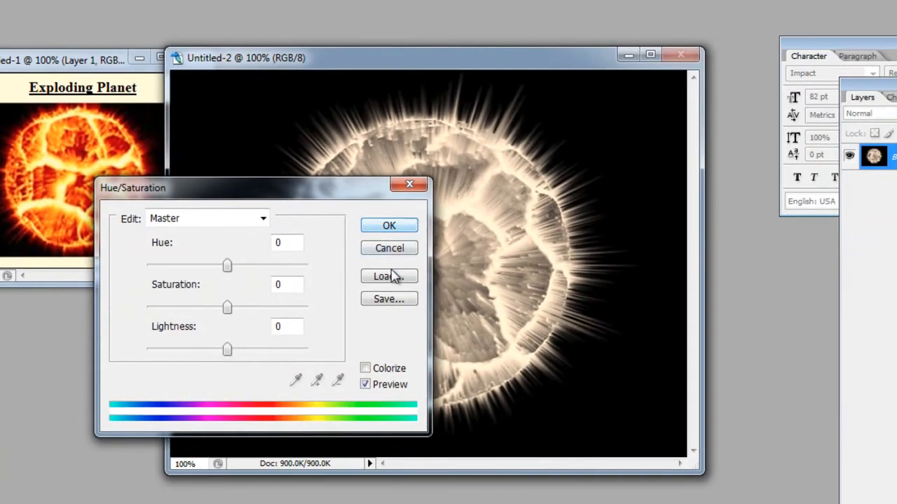
pyautogui.click(369, 371)
pyautogui.moveTo(341, 189); pyautogui.dragTo(797, 90)
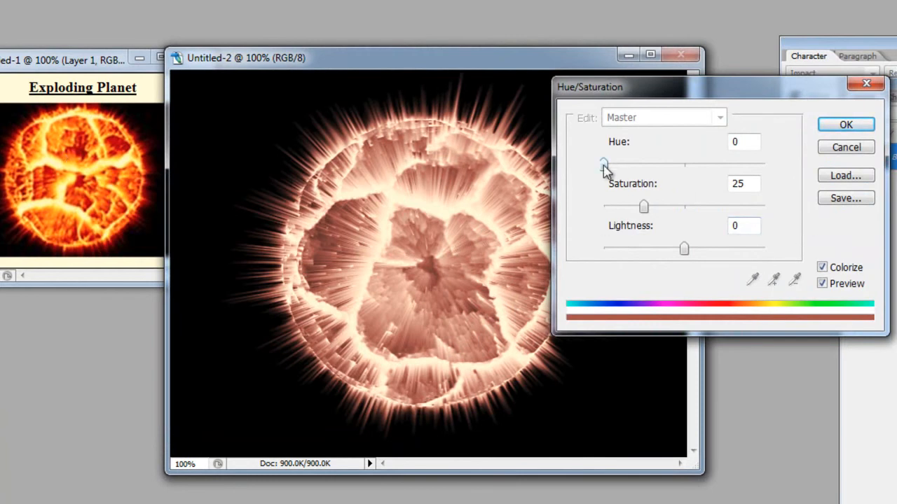
pyautogui.moveTo(643, 206); pyautogui.dragTo(694, 208)
pyautogui.moveTo(602, 162); pyautogui.dragTo(620, 173)
pyautogui.moveTo(684, 250); pyautogui.dragTo(671, 257)
pyautogui.moveTo(694, 206); pyautogui.dragTo(729, 208)
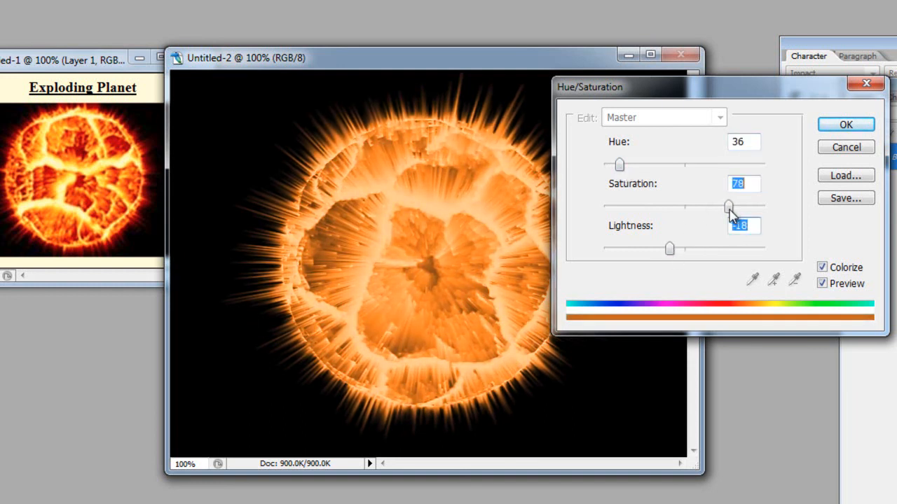
pyautogui.moveTo(620, 166); pyautogui.dragTo(622, 166)
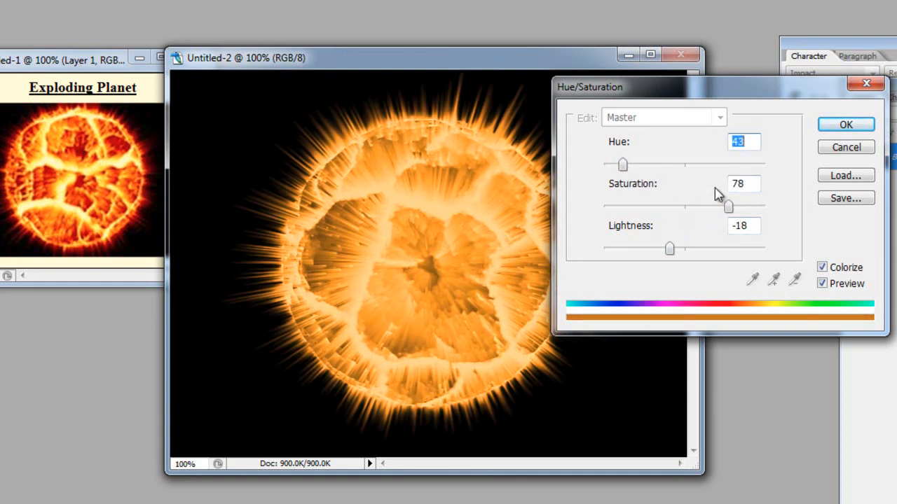
pyautogui.click(837, 129)
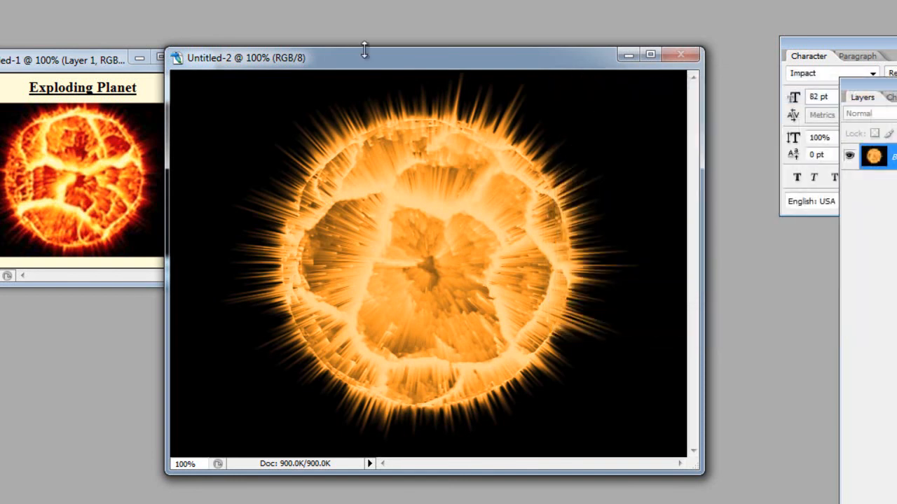